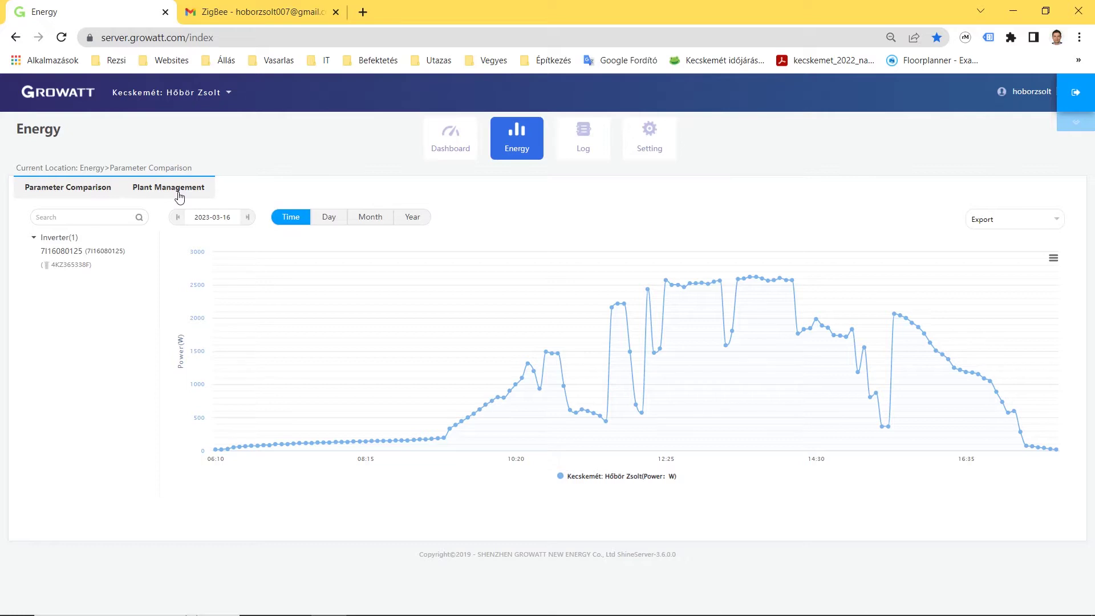
- Review the Growatt plant's energy page and the Growatt integration's documentation on the Home Assistant website
left_click(180, 194)
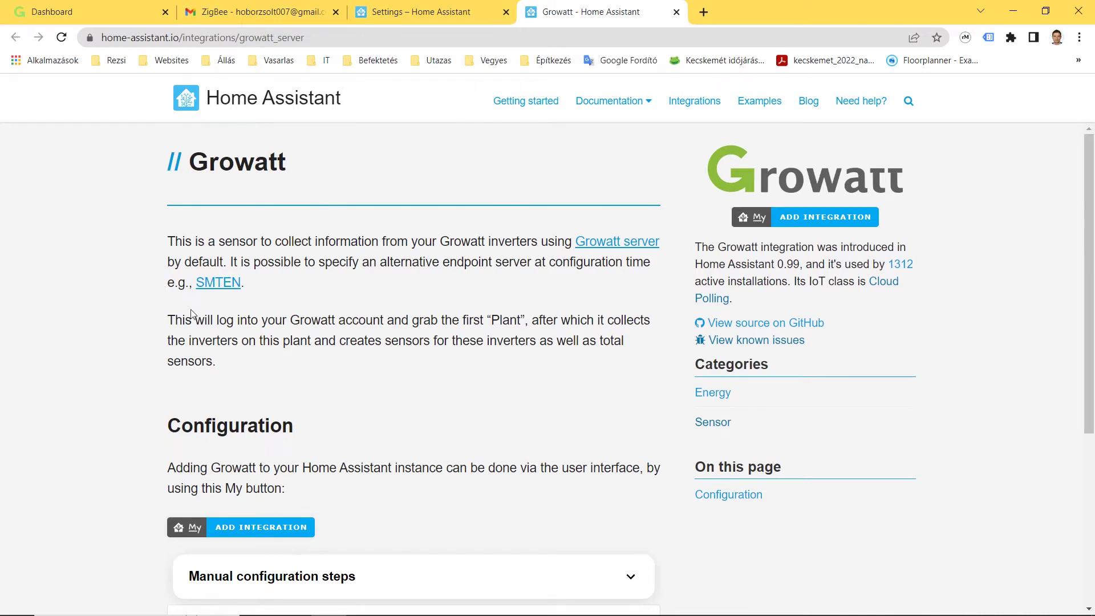
scroll(191, 335, "down", 3)
scroll(548, 368, "down", 2)
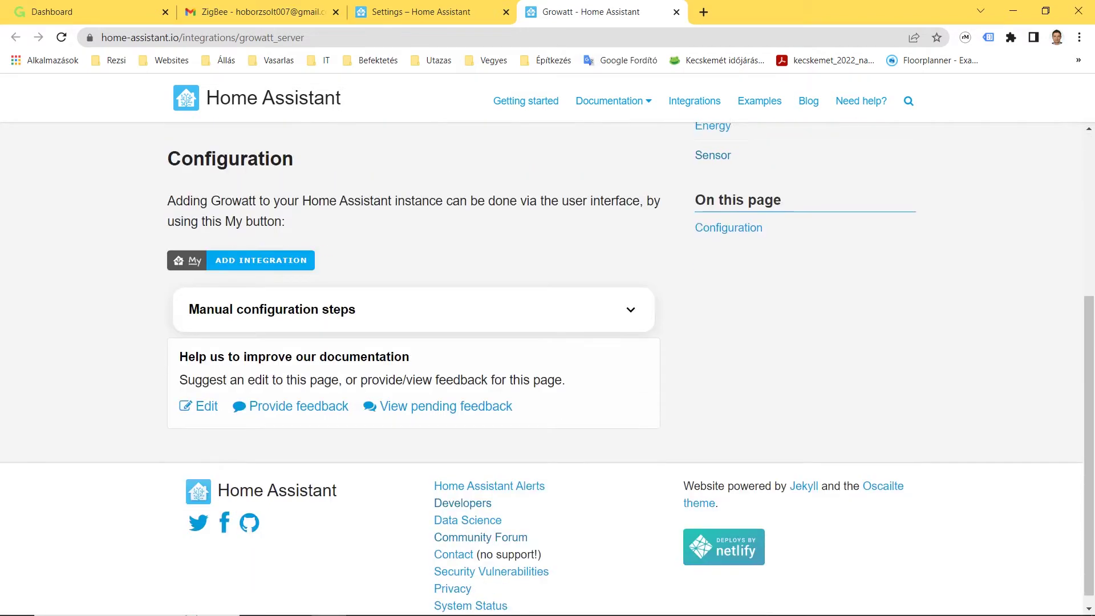
scroll(547, 368, "up", 5)
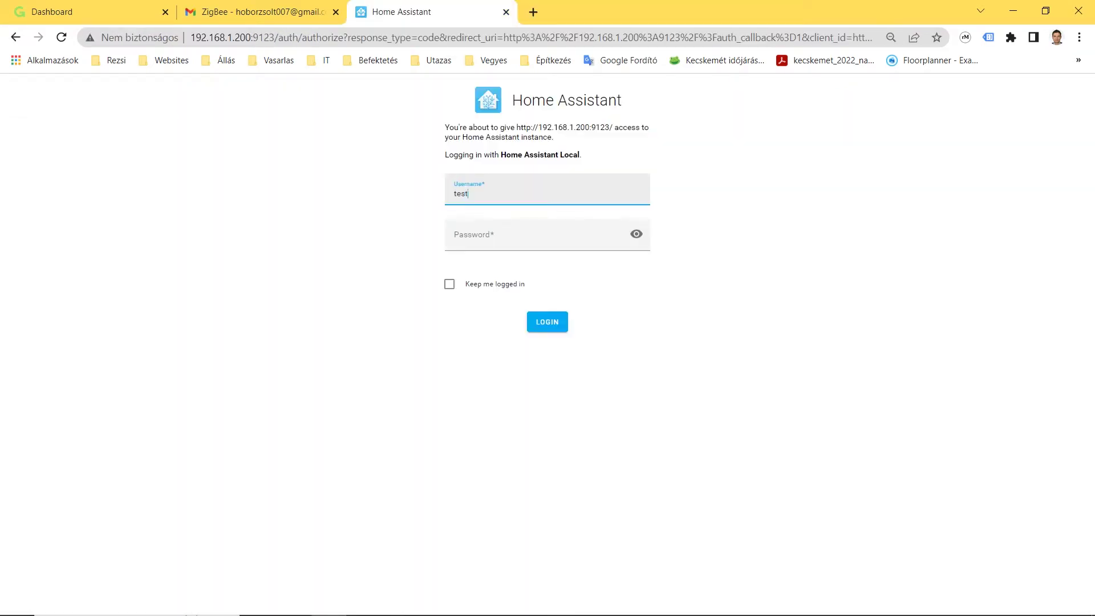
- Log in to the local Home Assistant instance with the test account's username and password
left_click(477, 234)
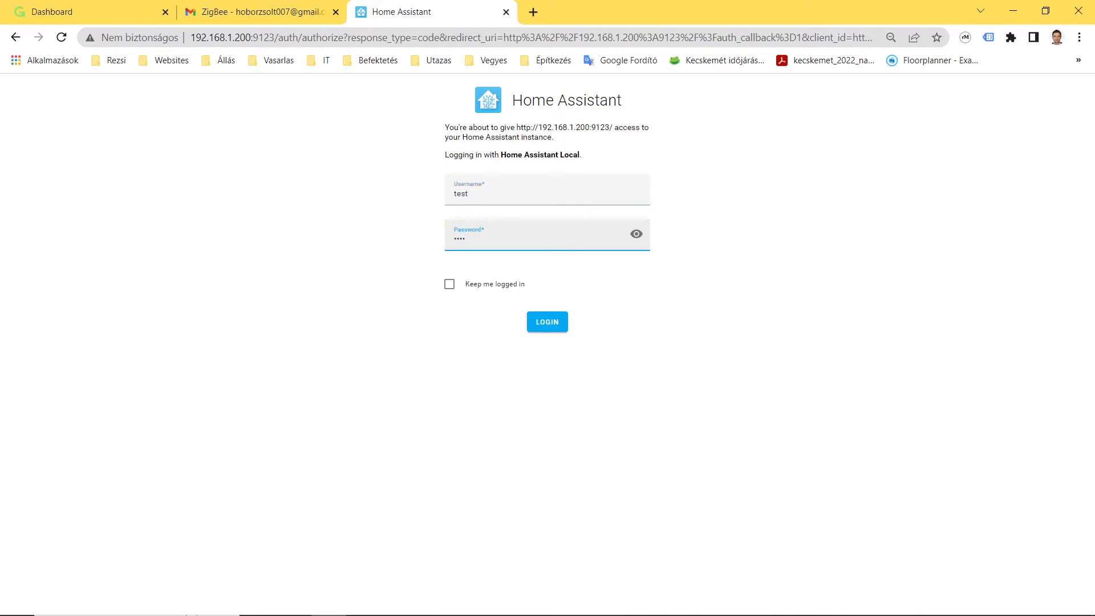
left_click(547, 323)
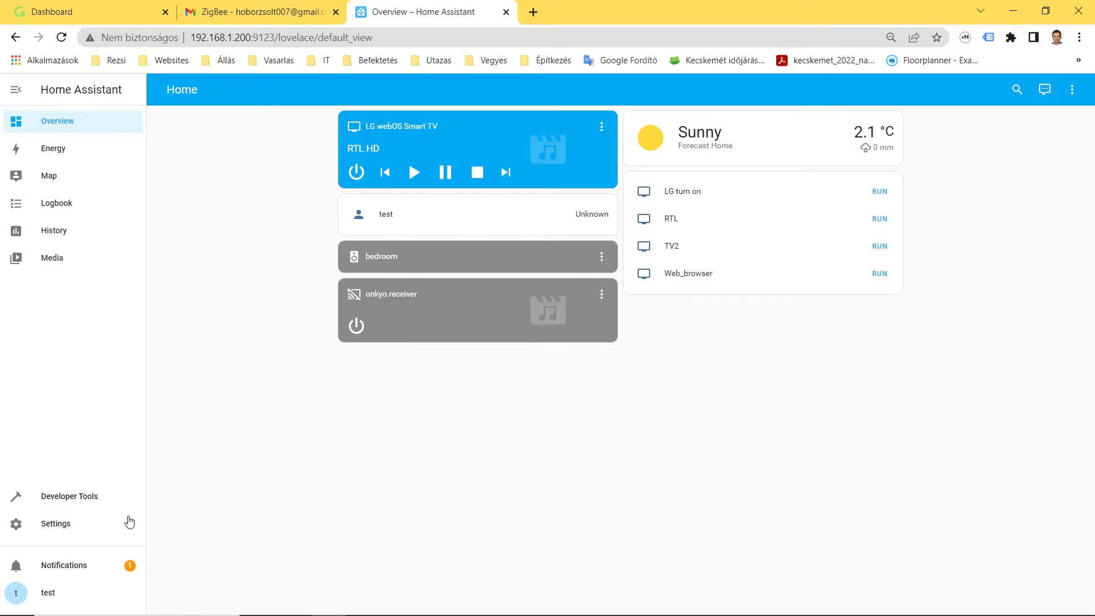
left_click(50, 526)
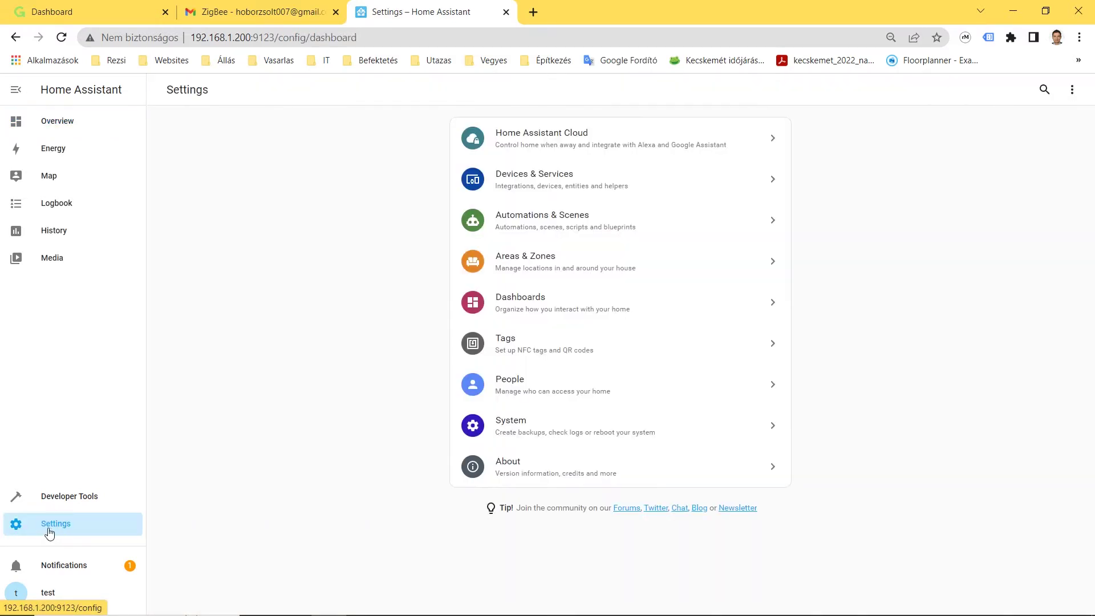
left_click(550, 186)
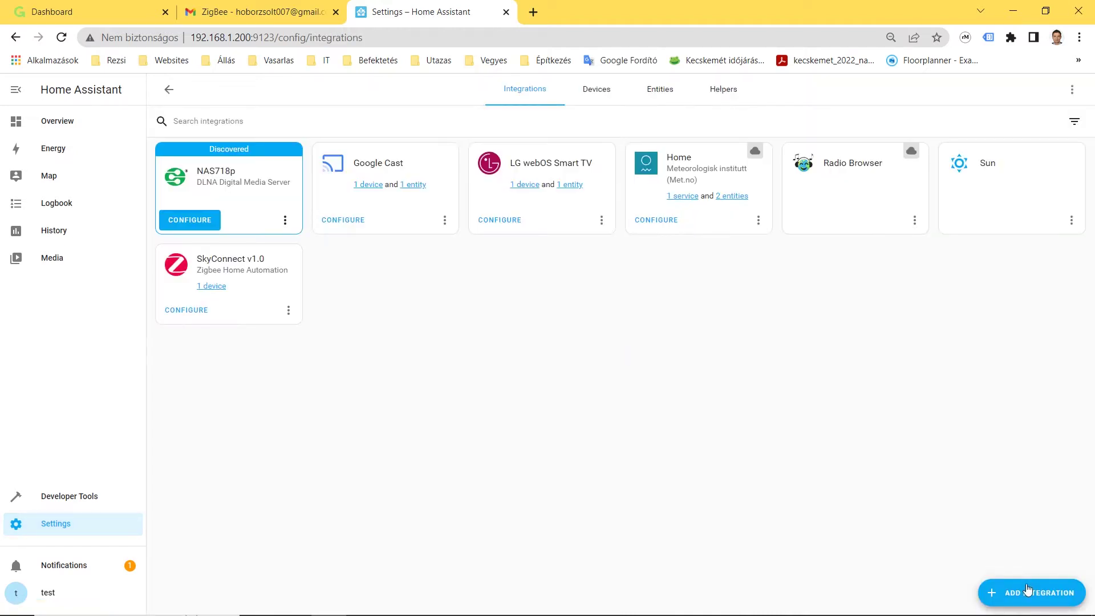
left_click(1028, 589)
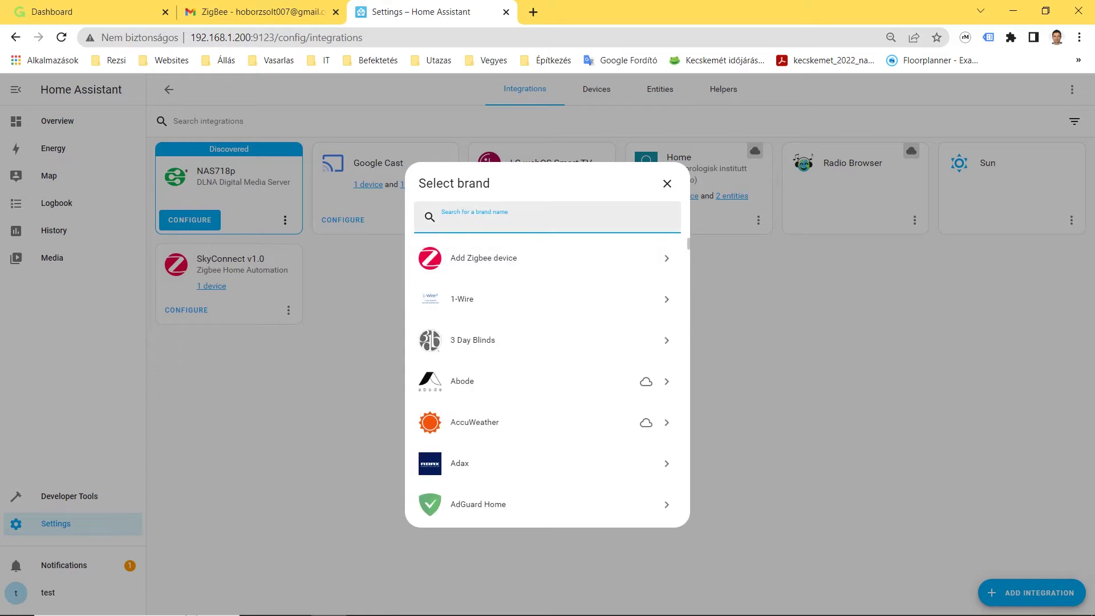
type("grow")
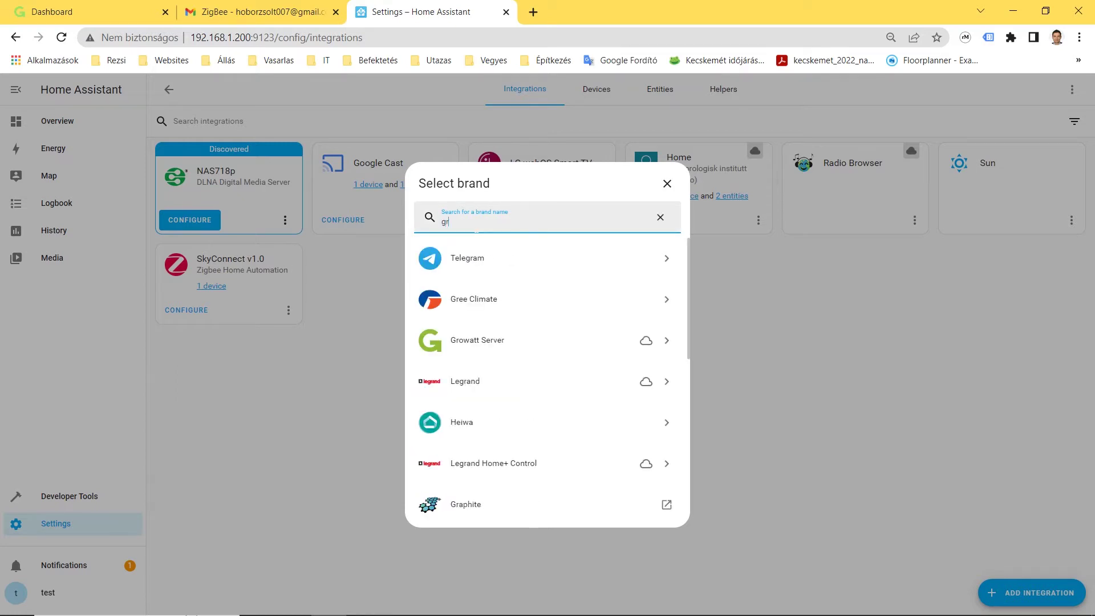
left_click(487, 259)
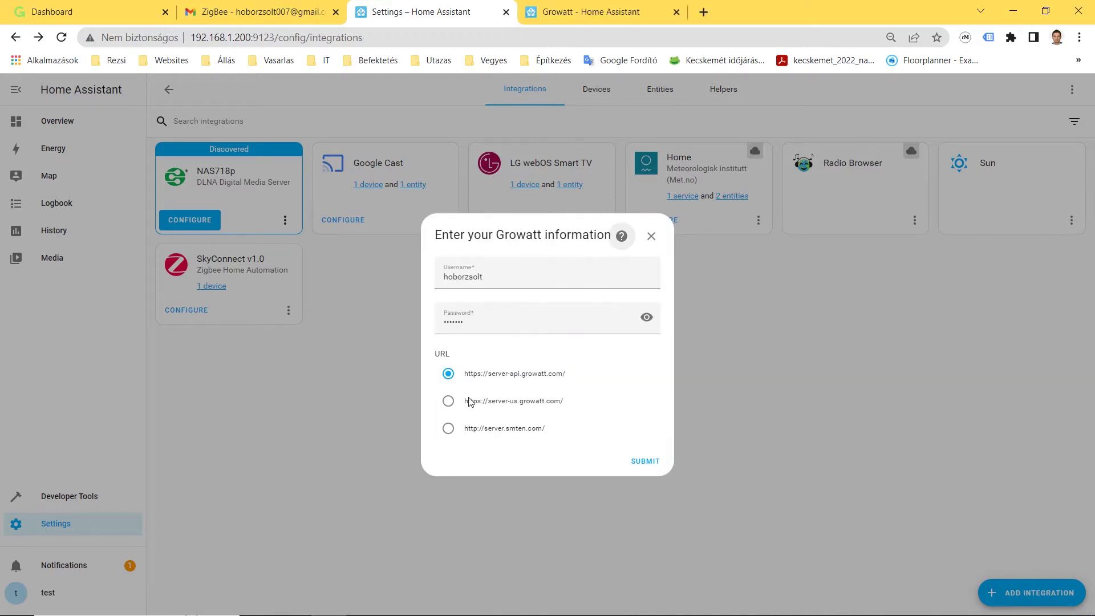
left_click(647, 462)
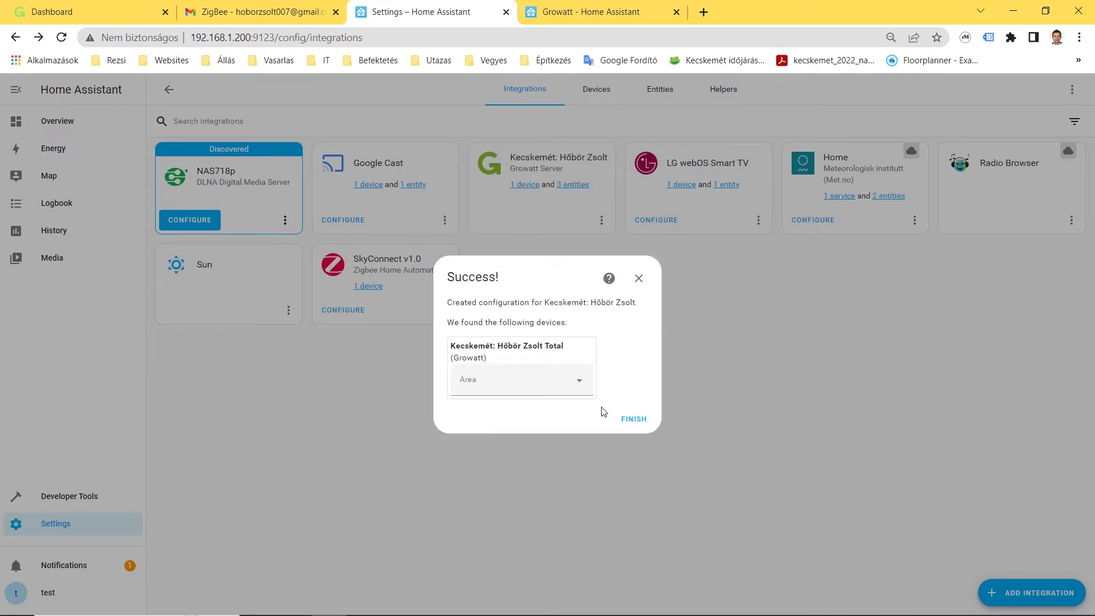
- Assign both discovered Growatt devices to the Workroom area and finish the integration setup
left_click(579, 381)
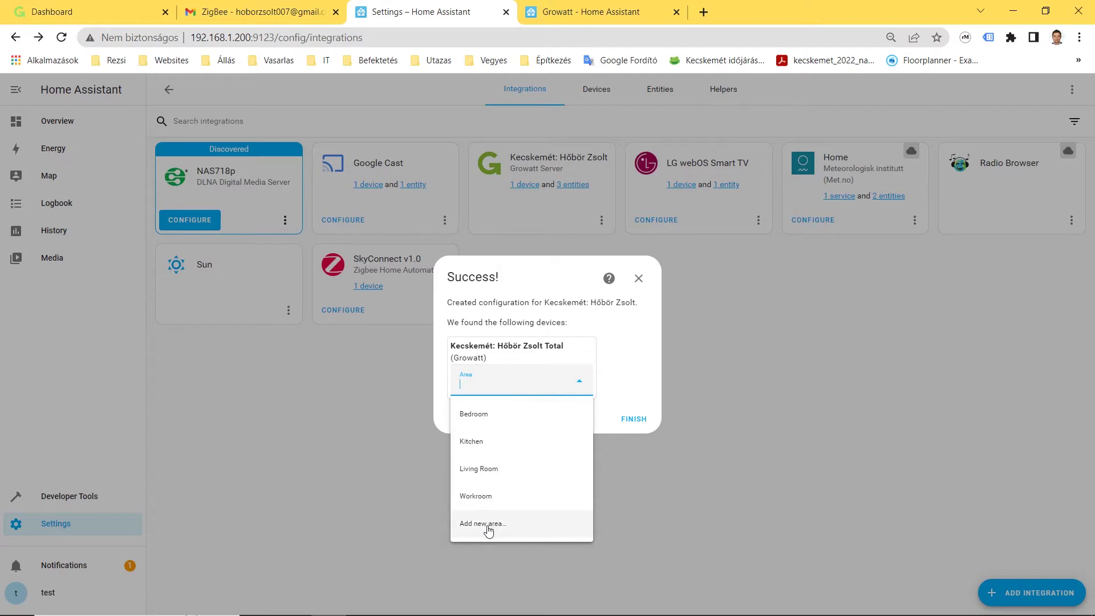
left_click(485, 498)
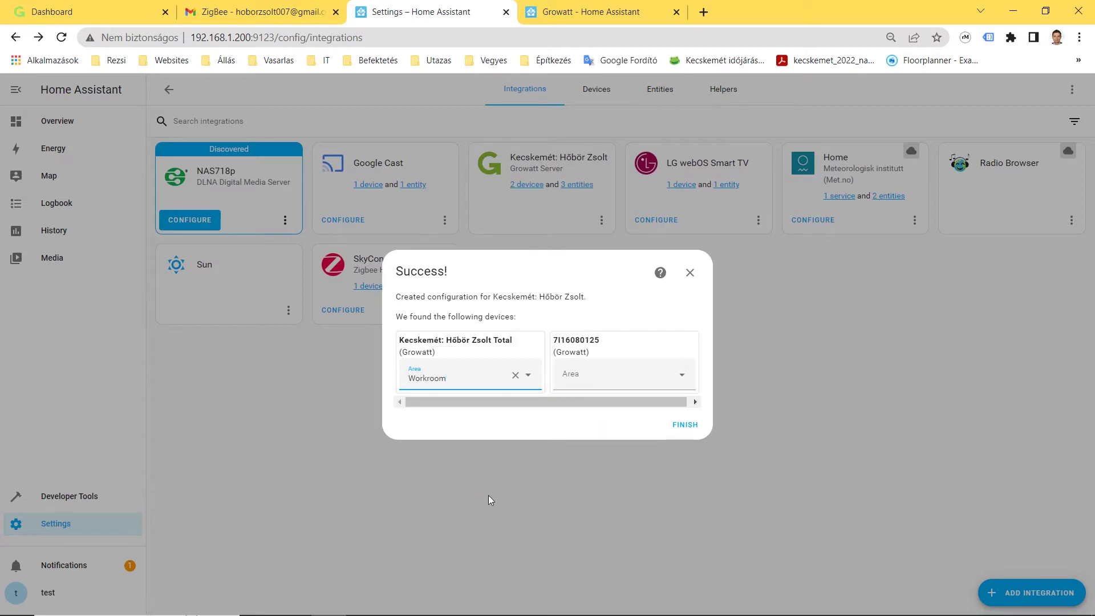
left_click(682, 374)
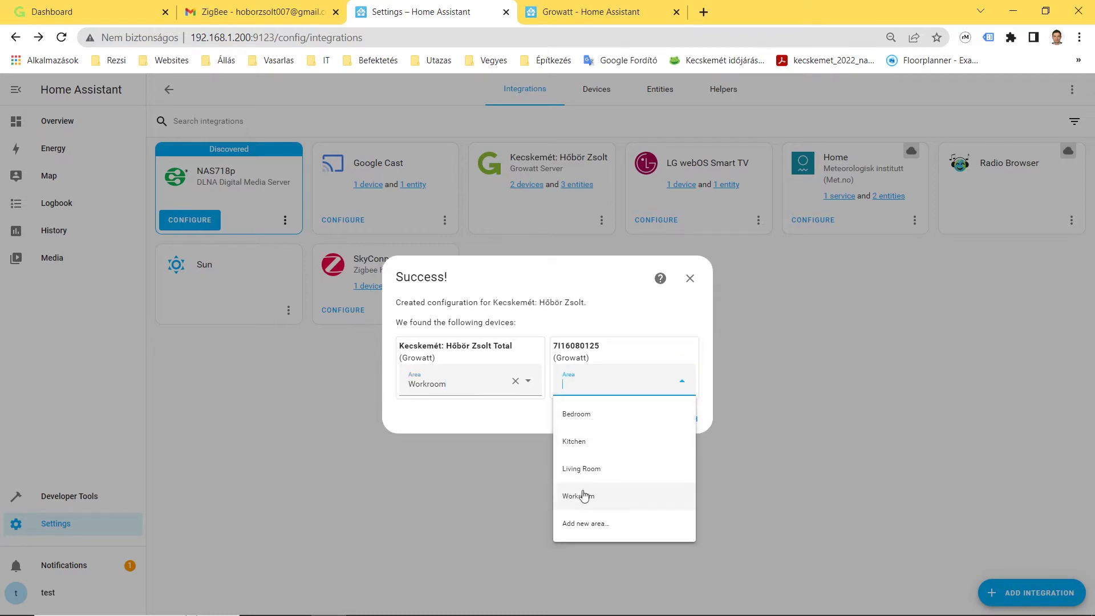
left_click(582, 494)
left_click(685, 420)
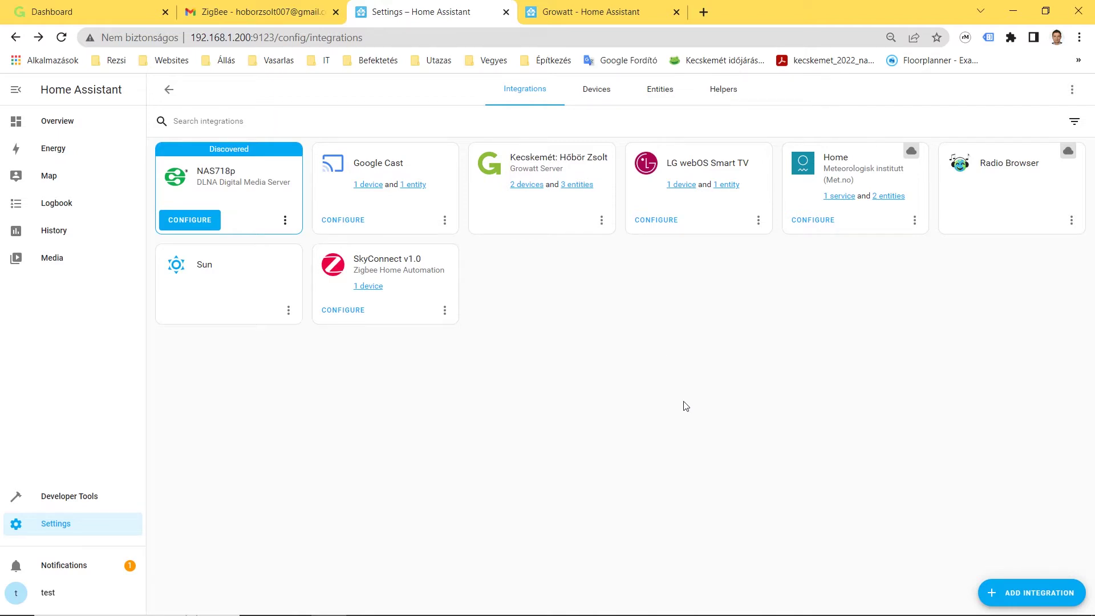
- Examine the details of the Growatt inverter device and of the plant total device
left_click(528, 190)
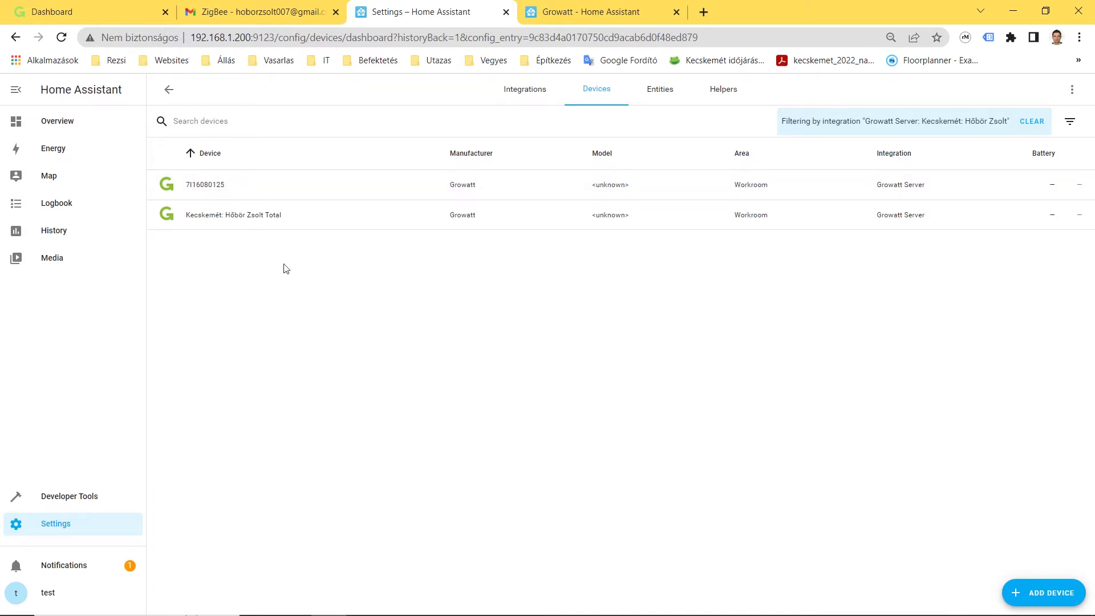
left_click(204, 189)
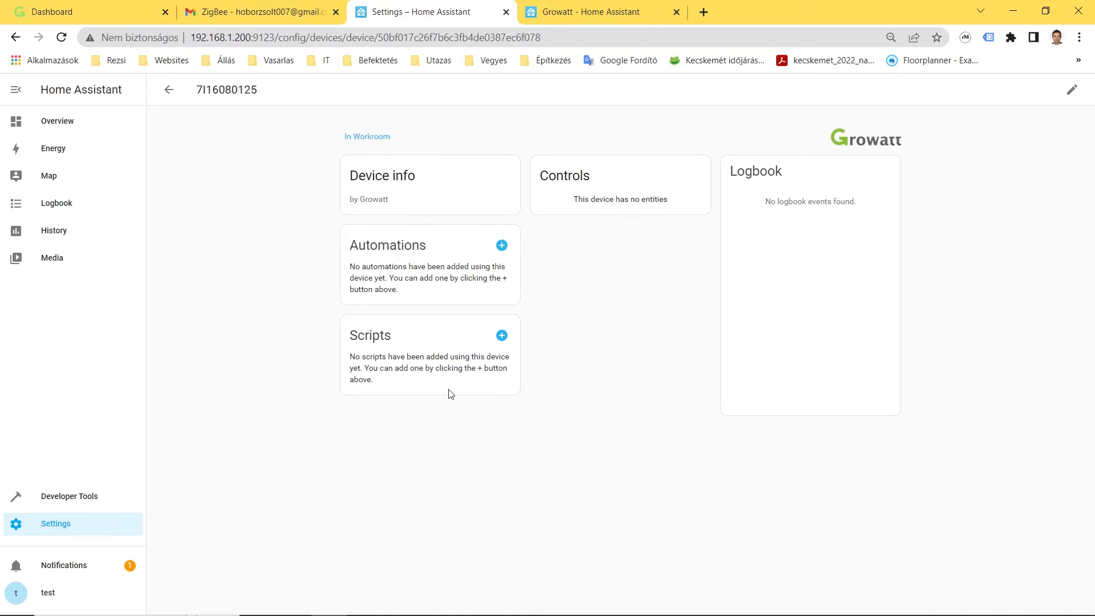
left_click(169, 90)
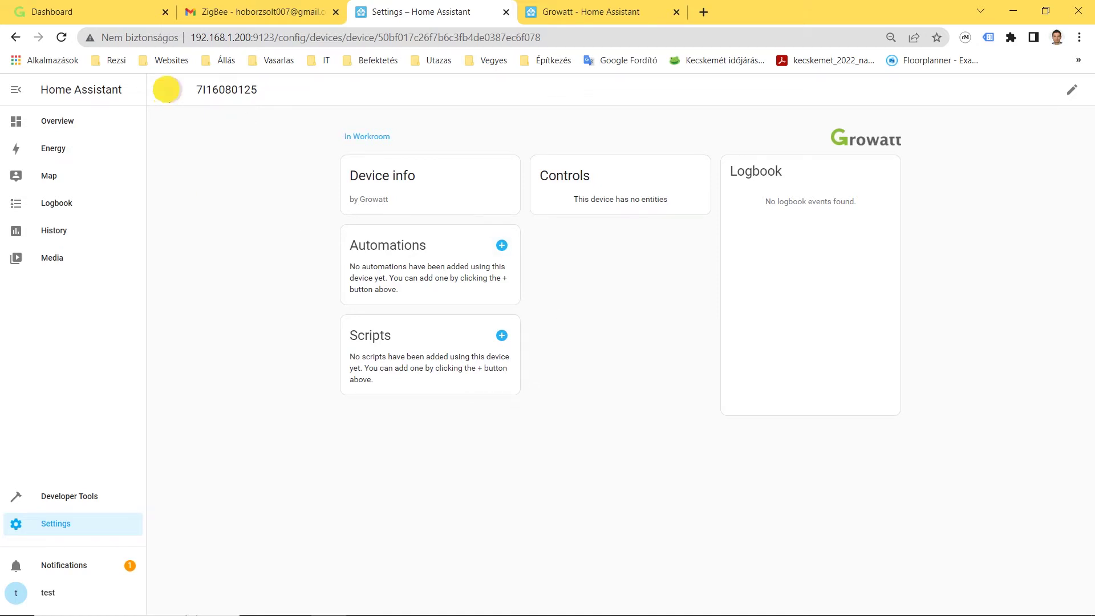
left_click(270, 216)
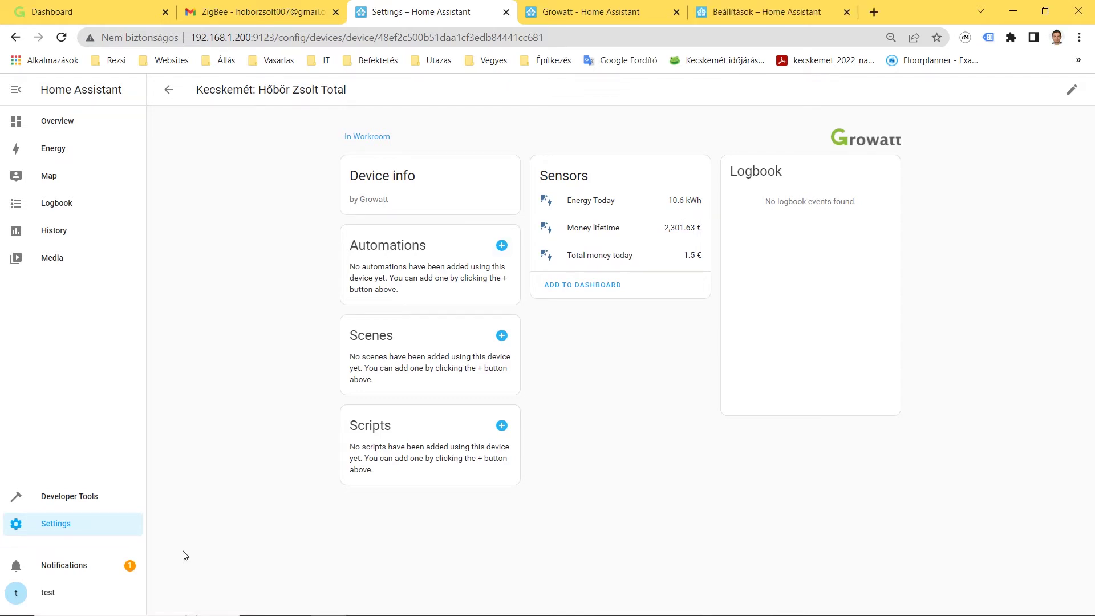
- Restart Home Assistant from its developer tools
left_click(56, 498)
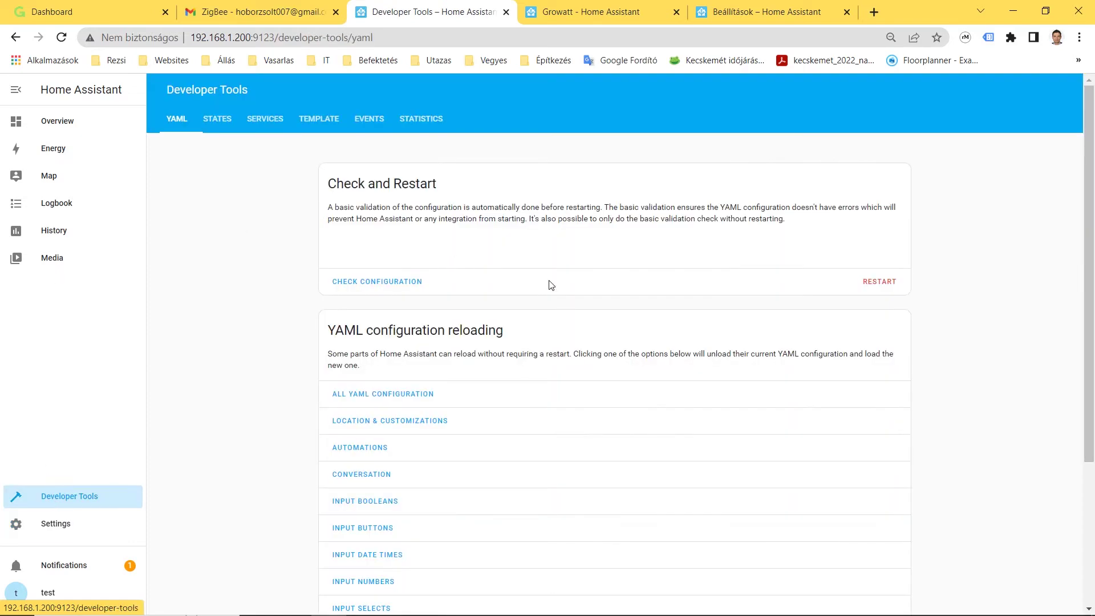
left_click(870, 282)
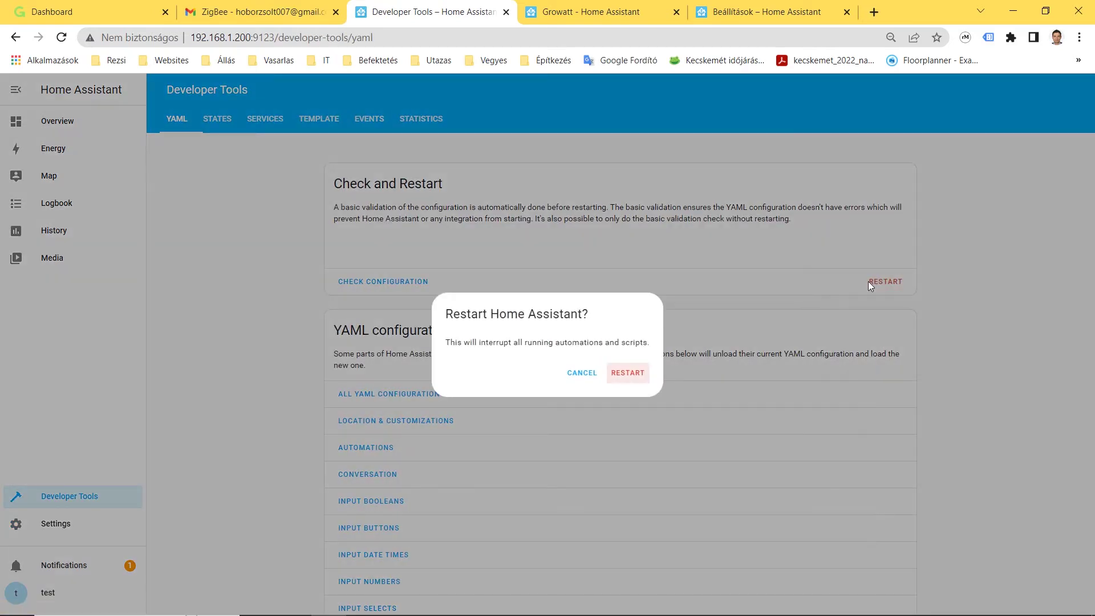
left_click(637, 376)
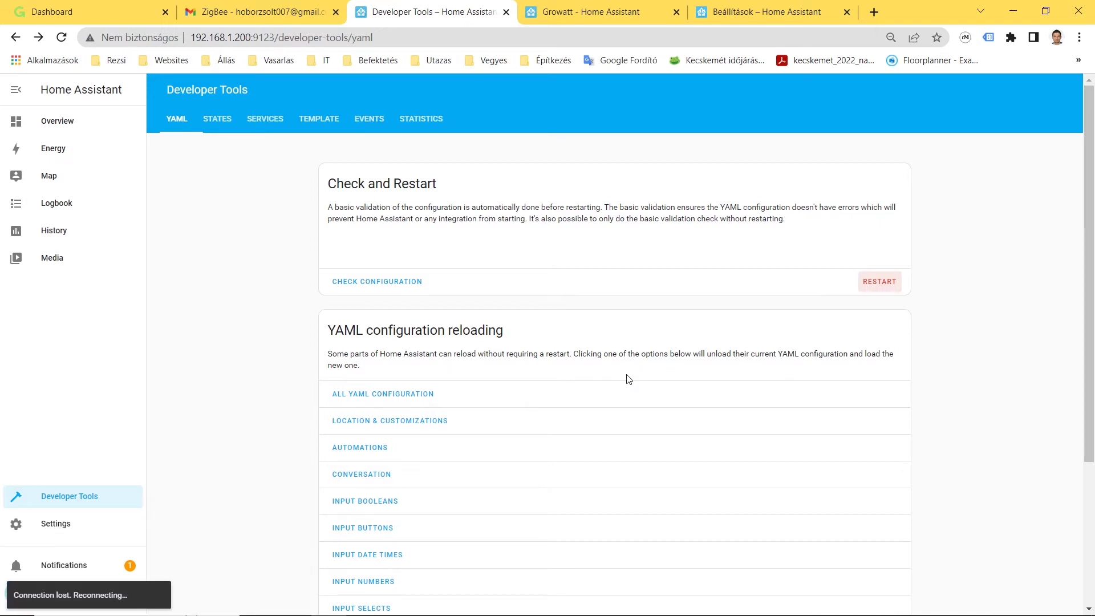
- Reopen the integrations overview under Devices & Services and show the devices of the Growatt integration
left_click(54, 523)
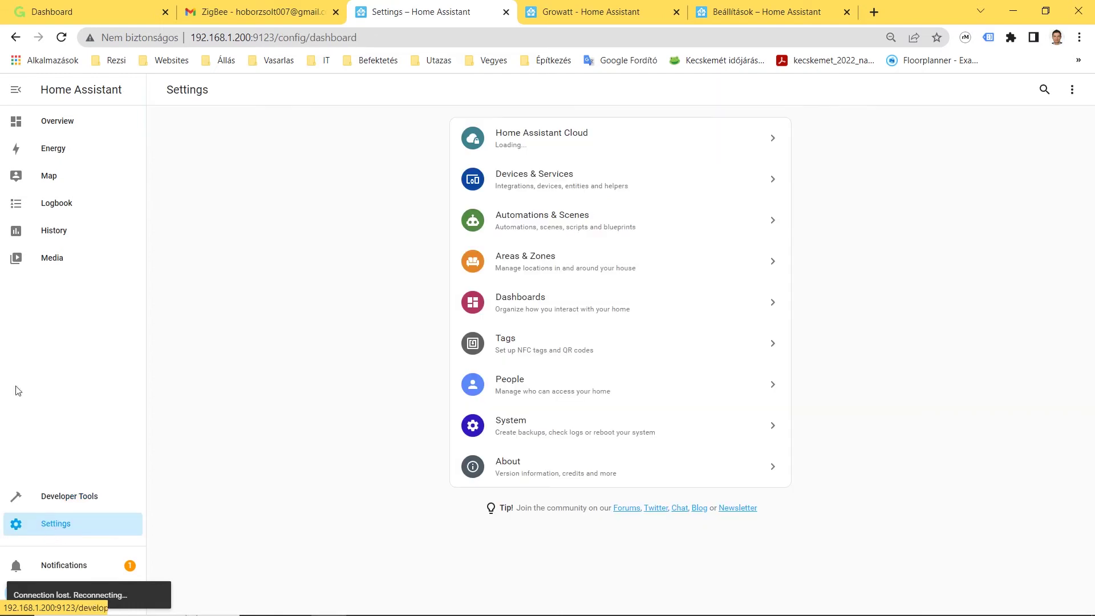
left_click(507, 188)
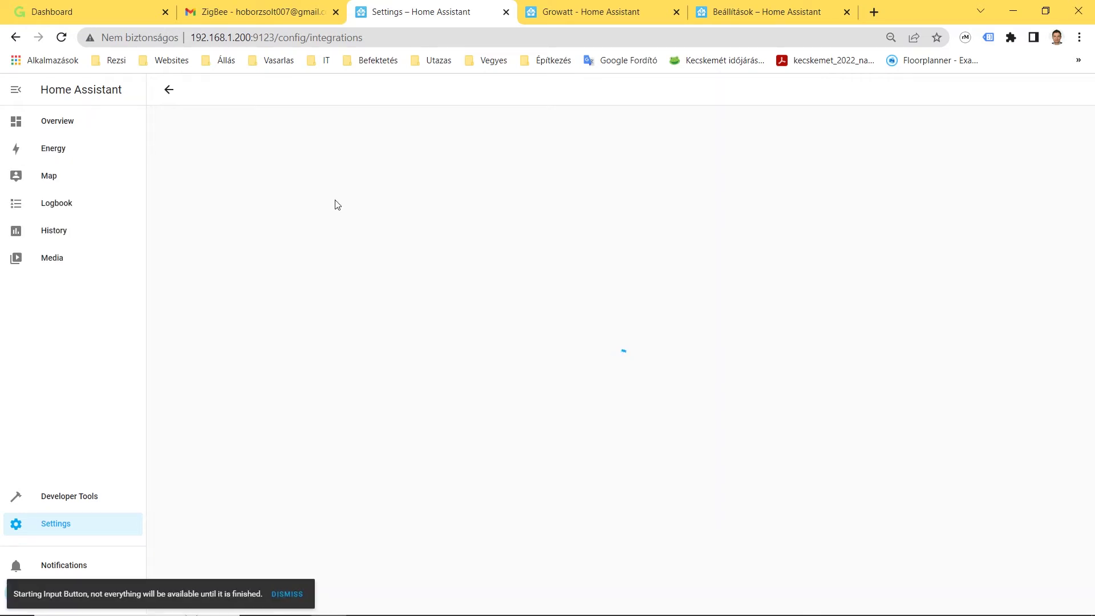
left_click(66, 516)
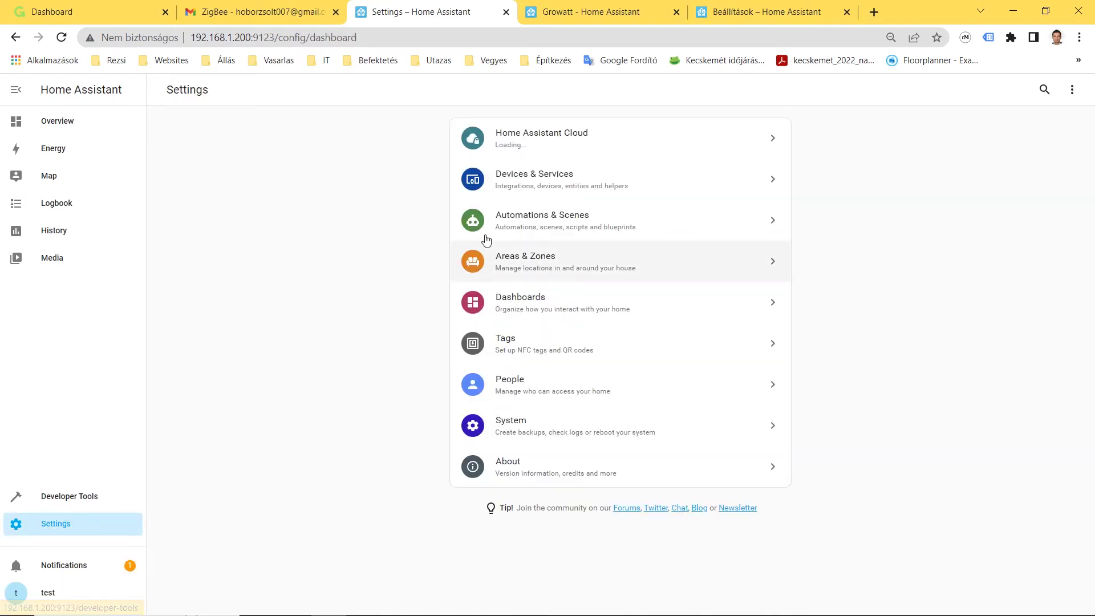
left_click(521, 186)
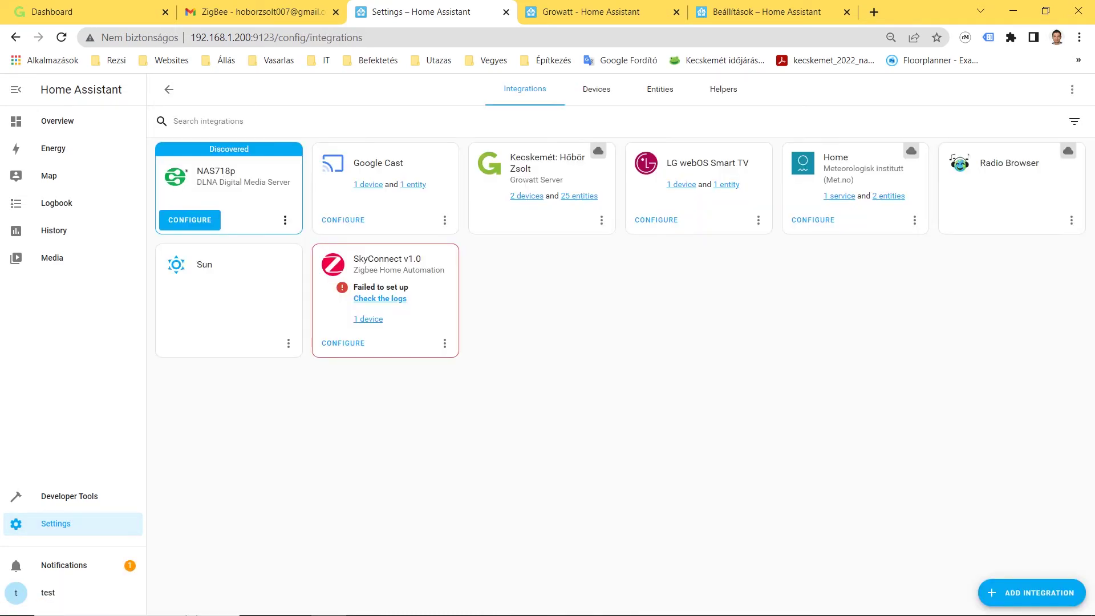
left_click(528, 195)
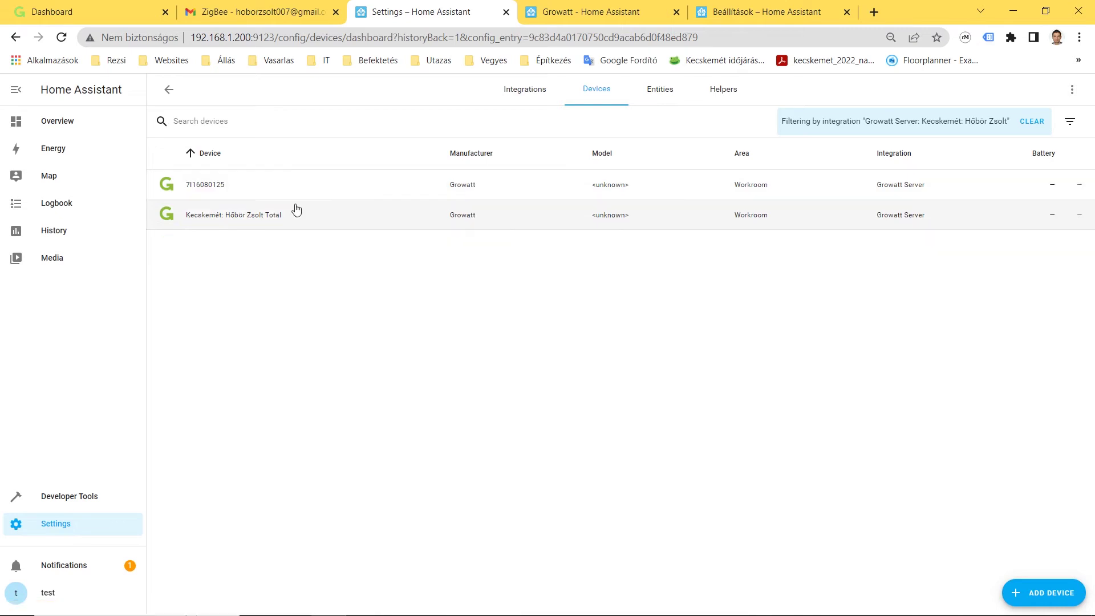
- Examine the inverter device's sensors and compare its lifetime energy output with the total on the Growatt web dashboard
left_click(198, 189)
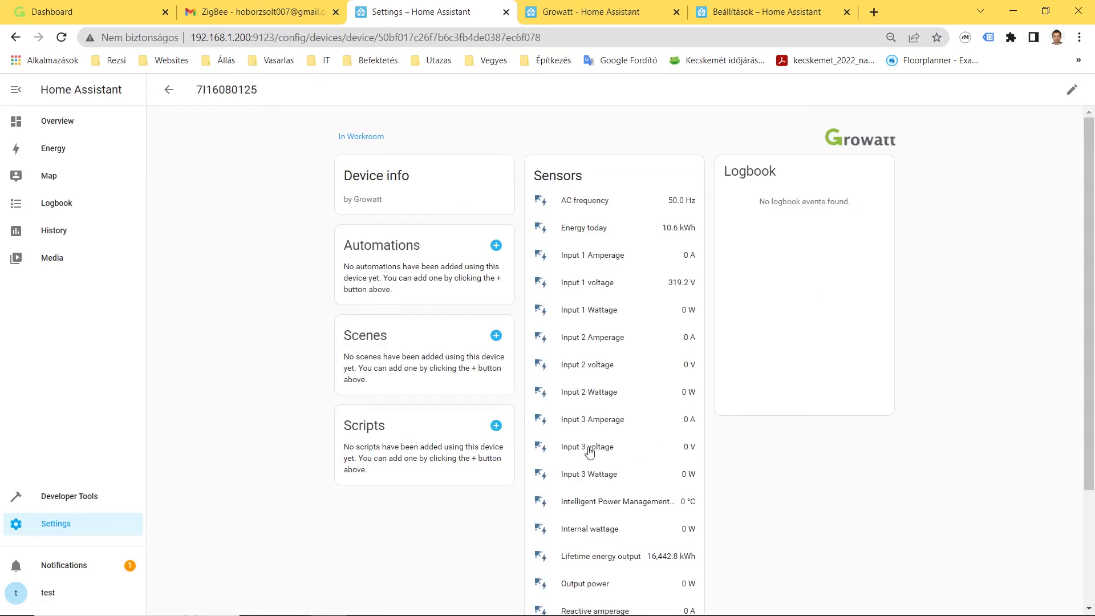
scroll(590, 453, "down", 3)
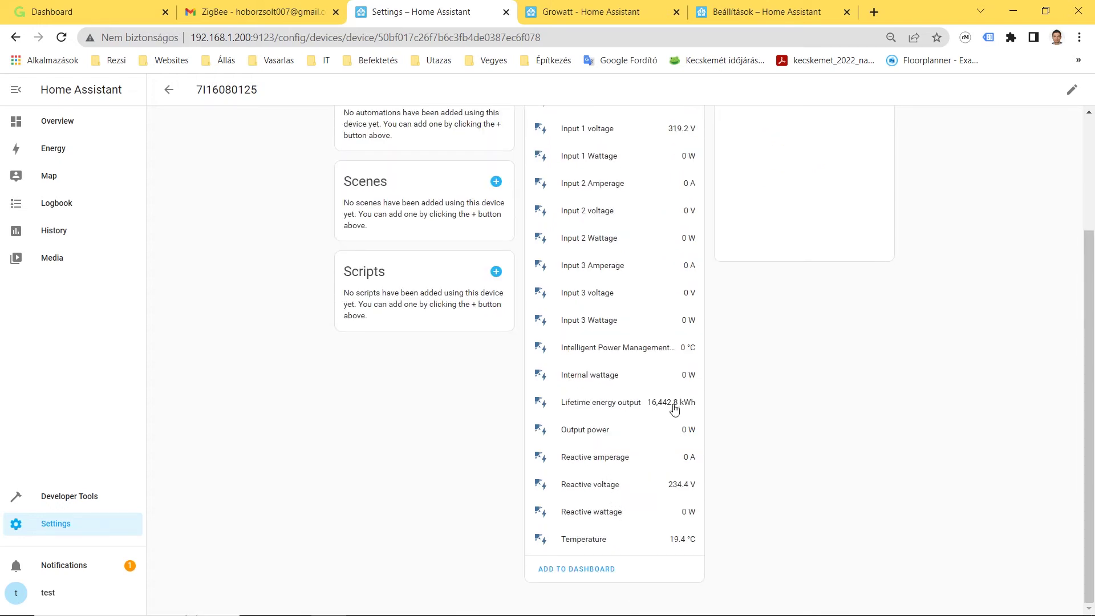
left_click(130, 18)
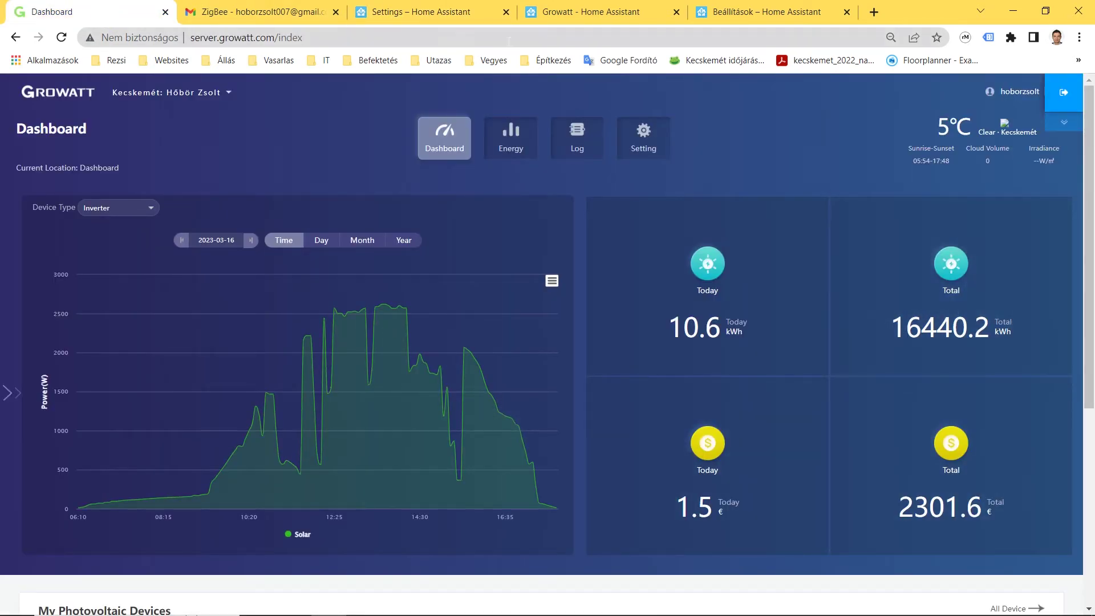
left_click(425, 12)
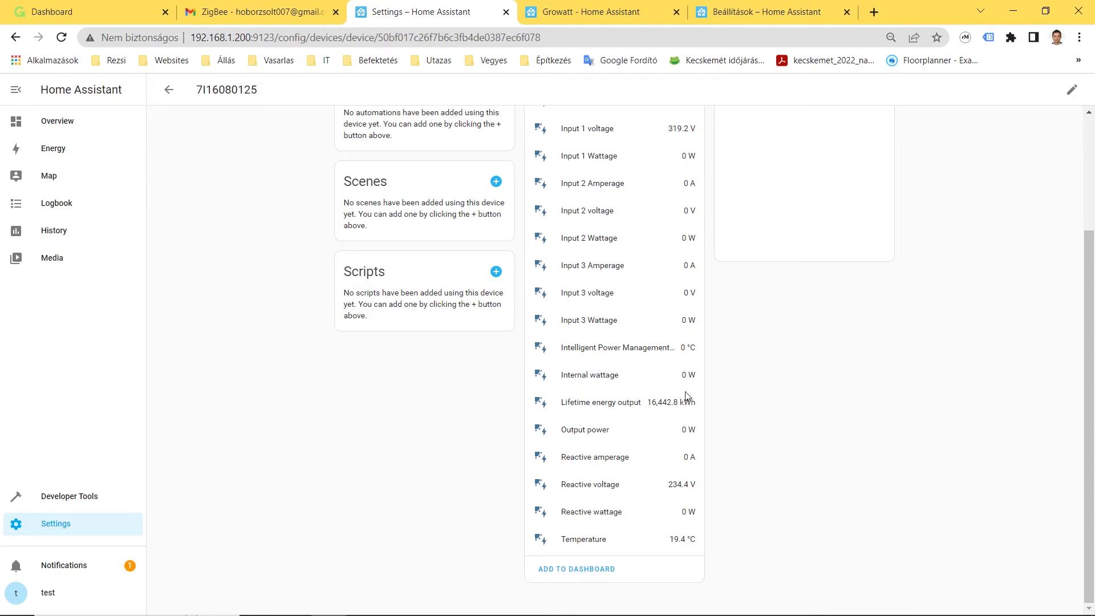
- Return to the Growatt device list and examine the sensors of the plant total device
scroll(686, 401, "up", 3)
left_click(168, 89)
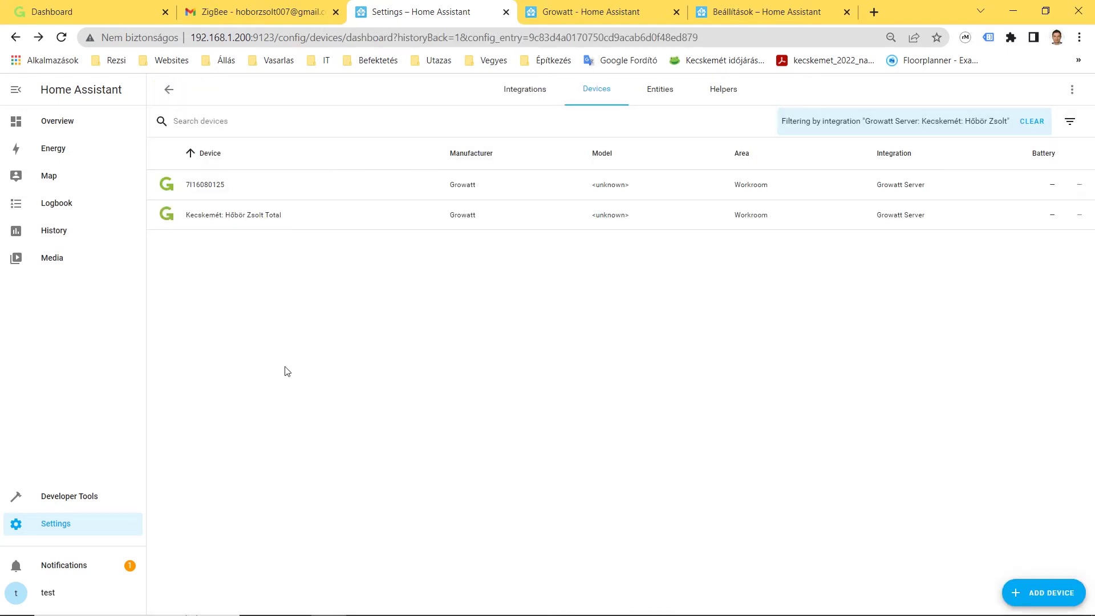
left_click(260, 218)
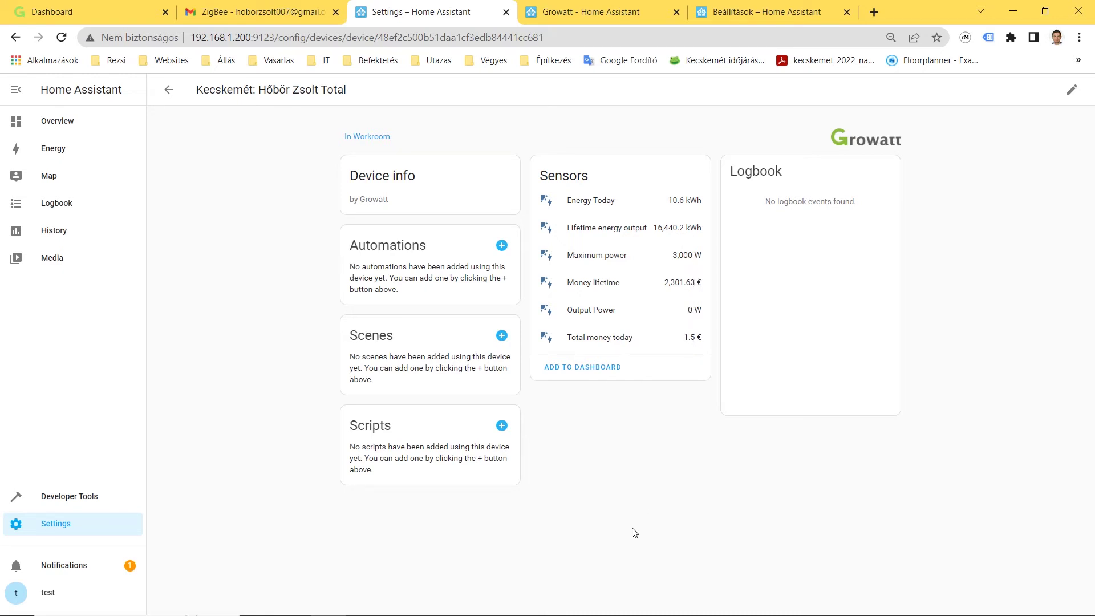
key("alt+Left")
- In the Energy setup, add the plant total's lifetime energy output as energy returned to the grid, with a fixed price of 30 HUF/kWh
left_click(51, 153)
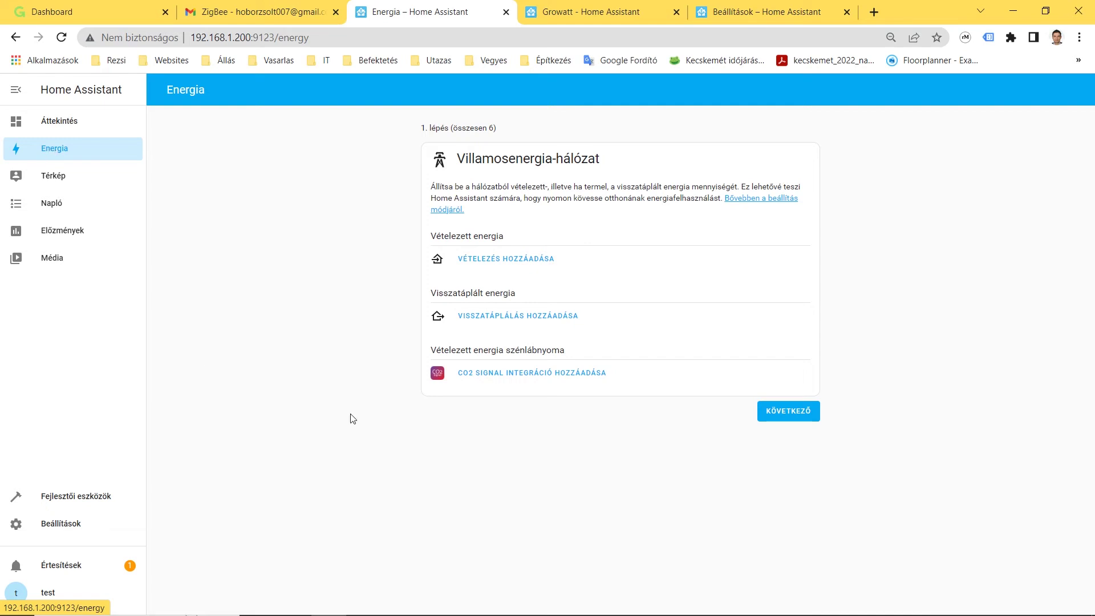
left_click(516, 317)
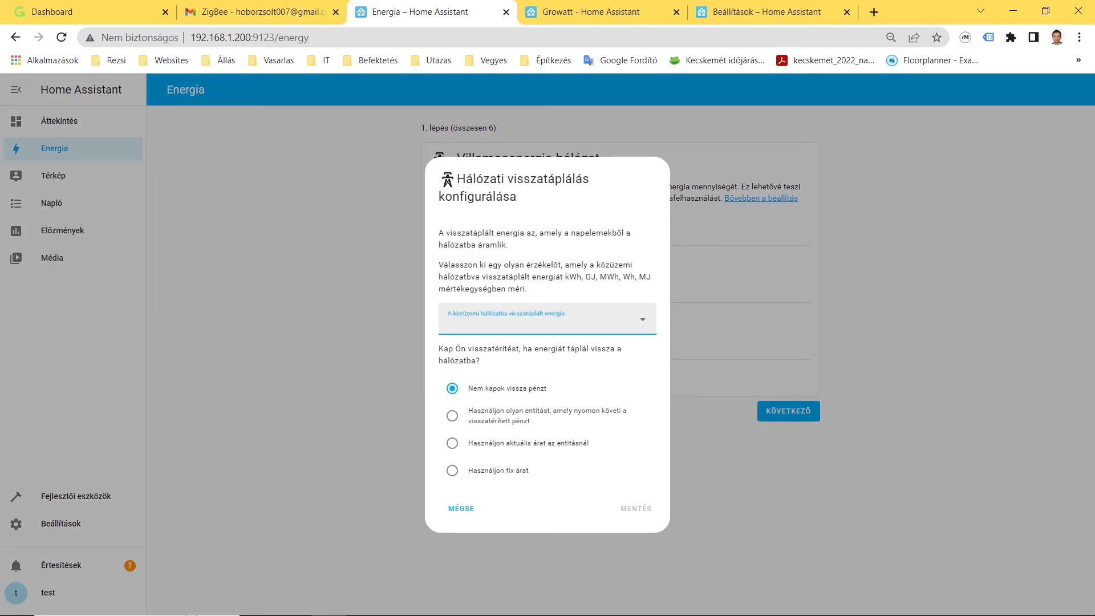
left_click(643, 325)
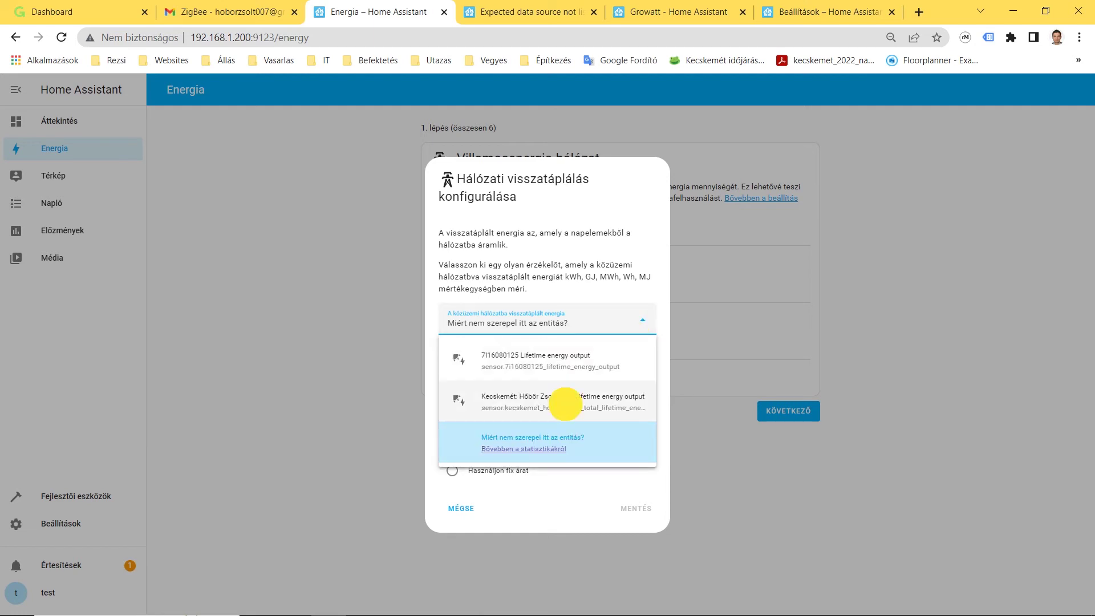
left_click(564, 404)
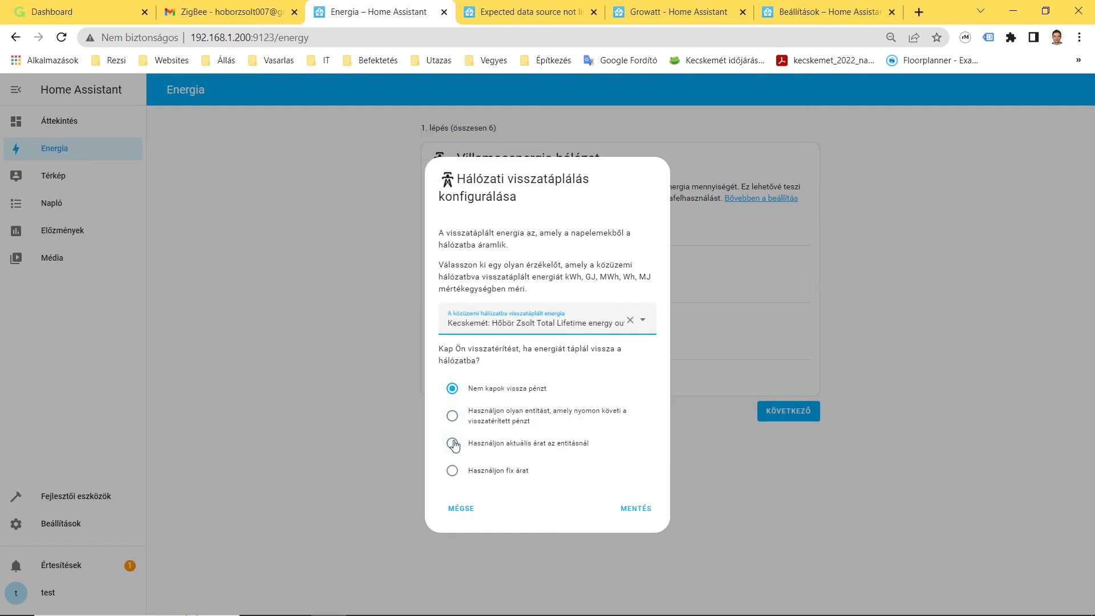
left_click(452, 472)
left_click(473, 486)
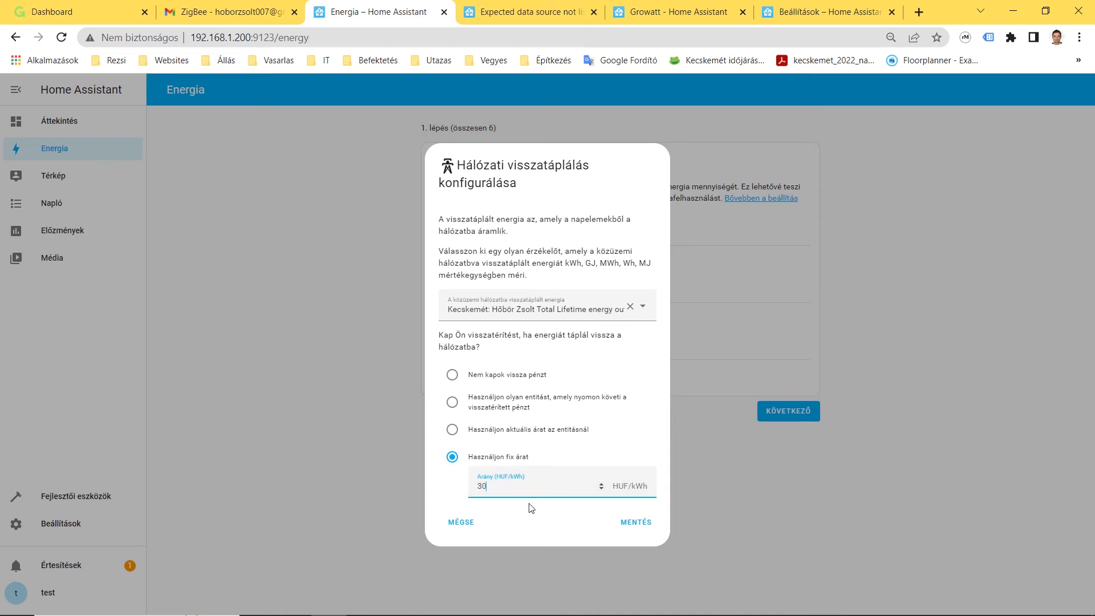
left_click(638, 523)
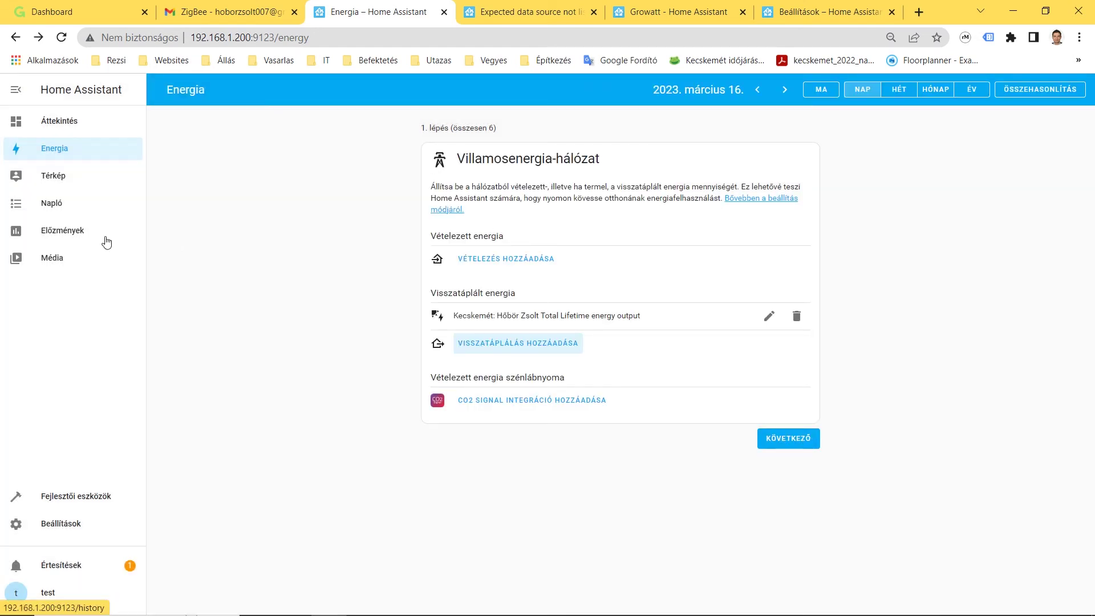
- Finish the Energy setup without adding solar, battery, gas or water sources, and show the Energy dashboard with its solar production chart
left_click(796, 437)
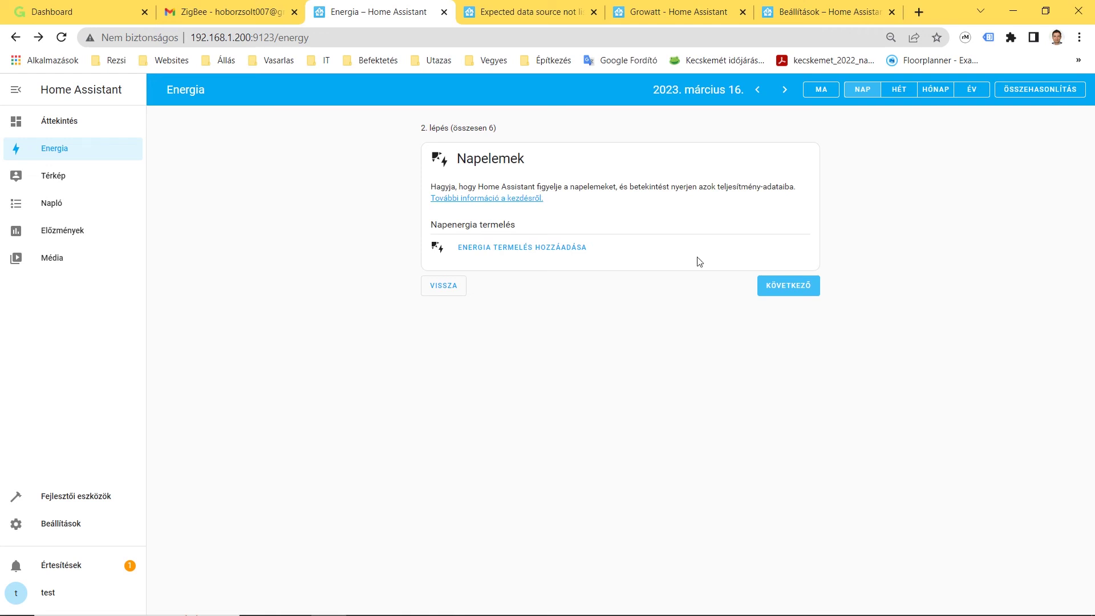
left_click(803, 286)
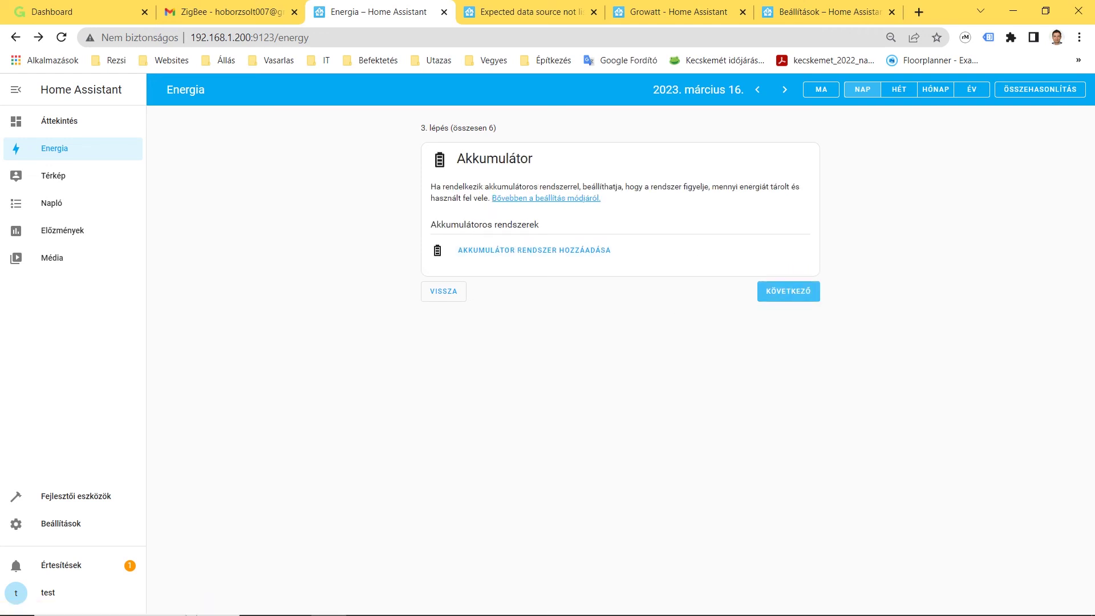
left_click(792, 294)
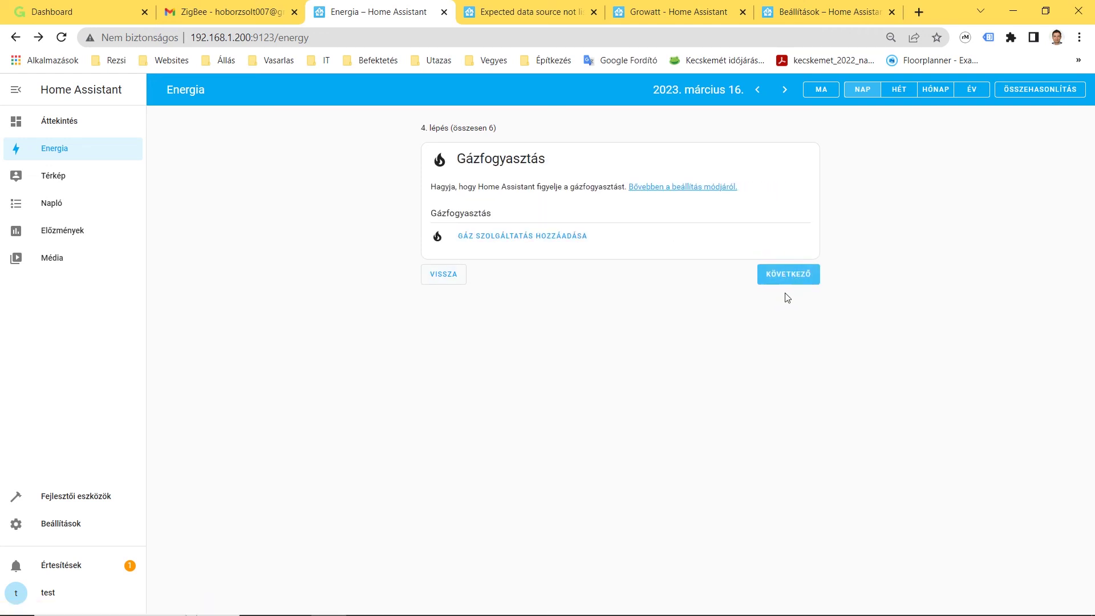
left_click(793, 276)
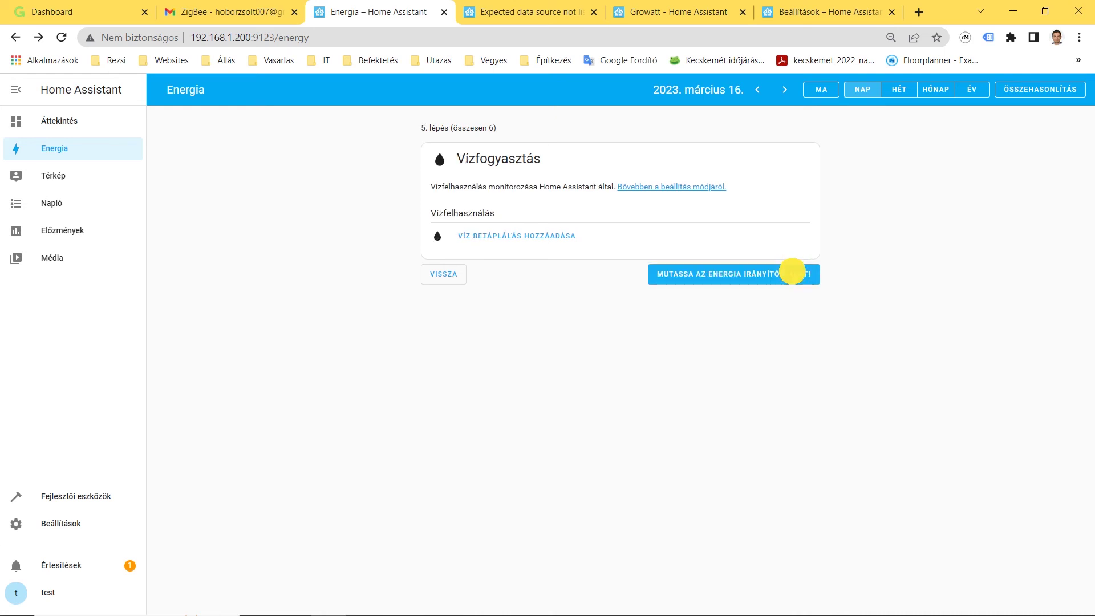
left_click(778, 282)
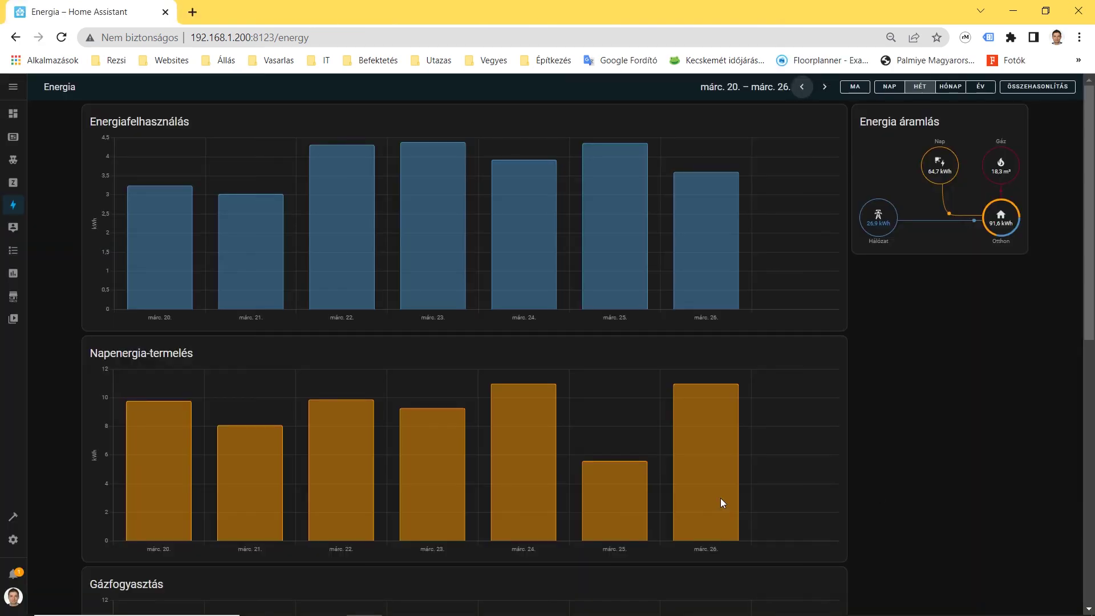
mouse_move(705, 499)
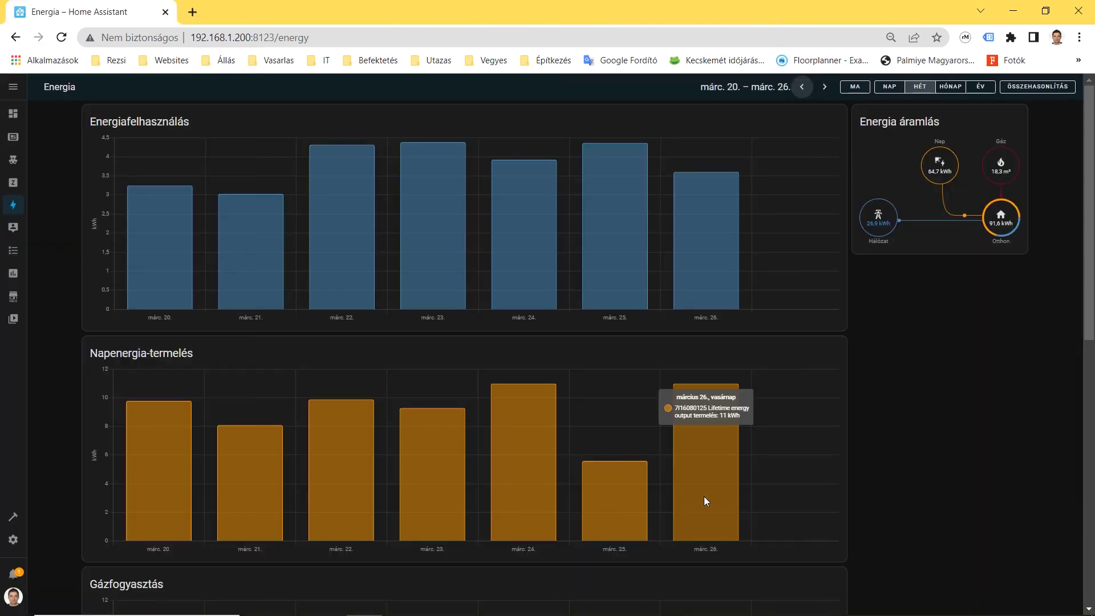